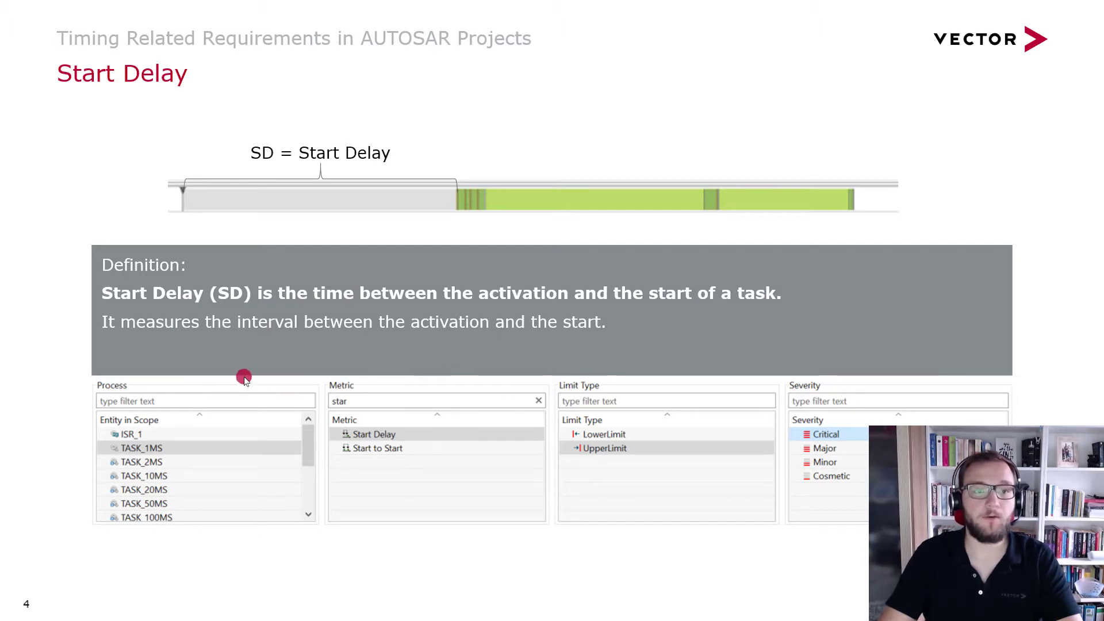
Step: Outline TASK_1MS, Start Delay, UpperLimit and the Critical, Major and Minor severities on the slide
{"action": "left_click", "coordinate": [212, 449]}
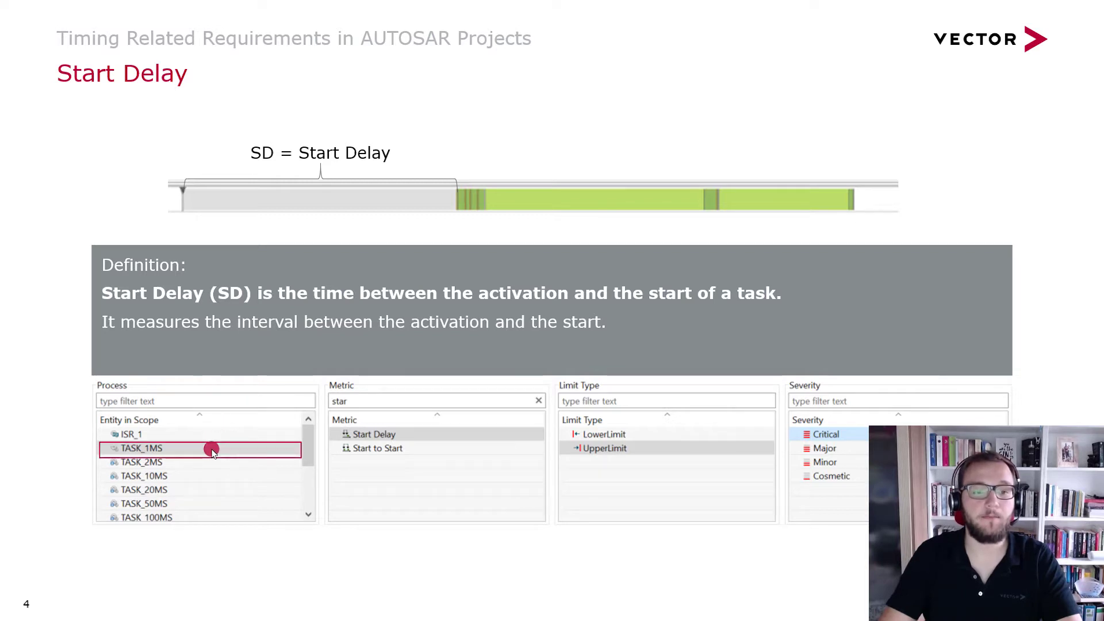
{"action": "left_click", "coordinate": [416, 438]}
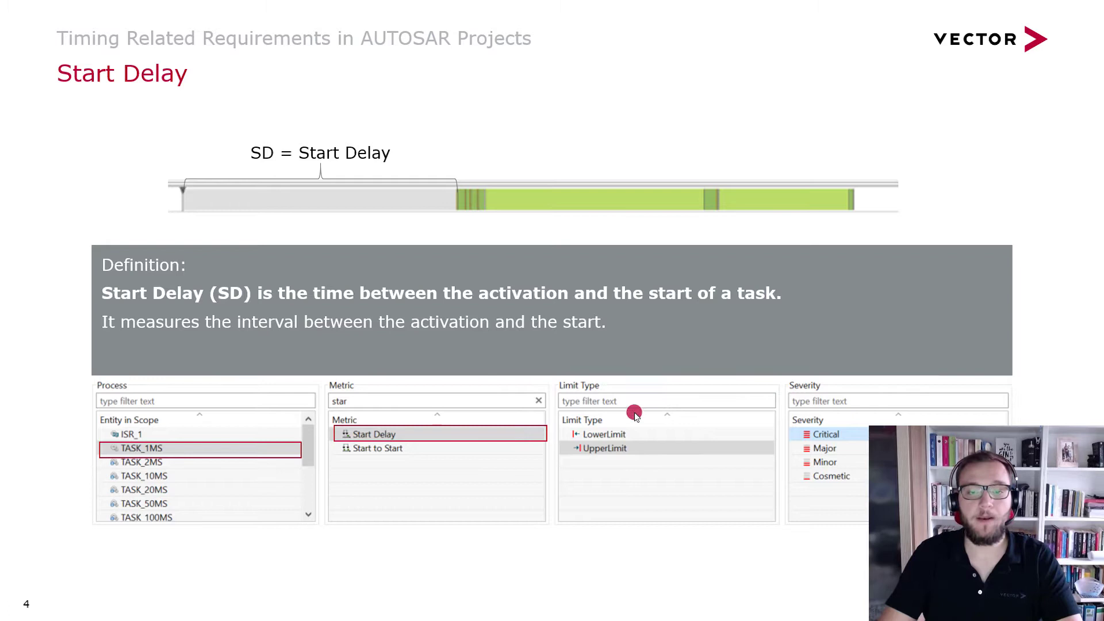
{"action": "left_click", "coordinate": [622, 451]}
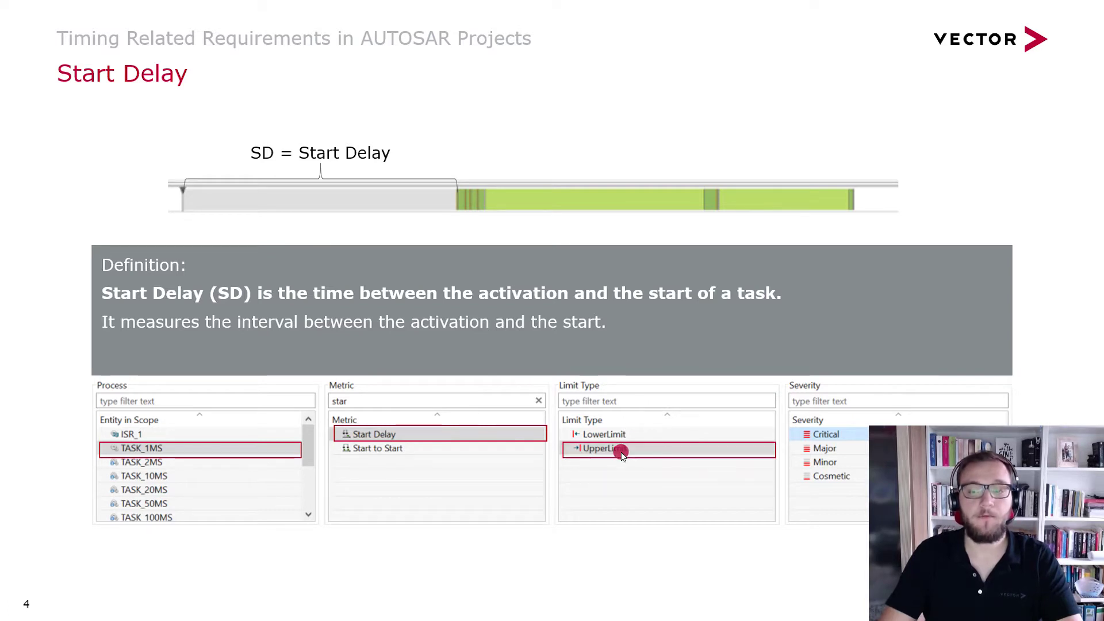
{"action": "left_click", "coordinate": [855, 436]}
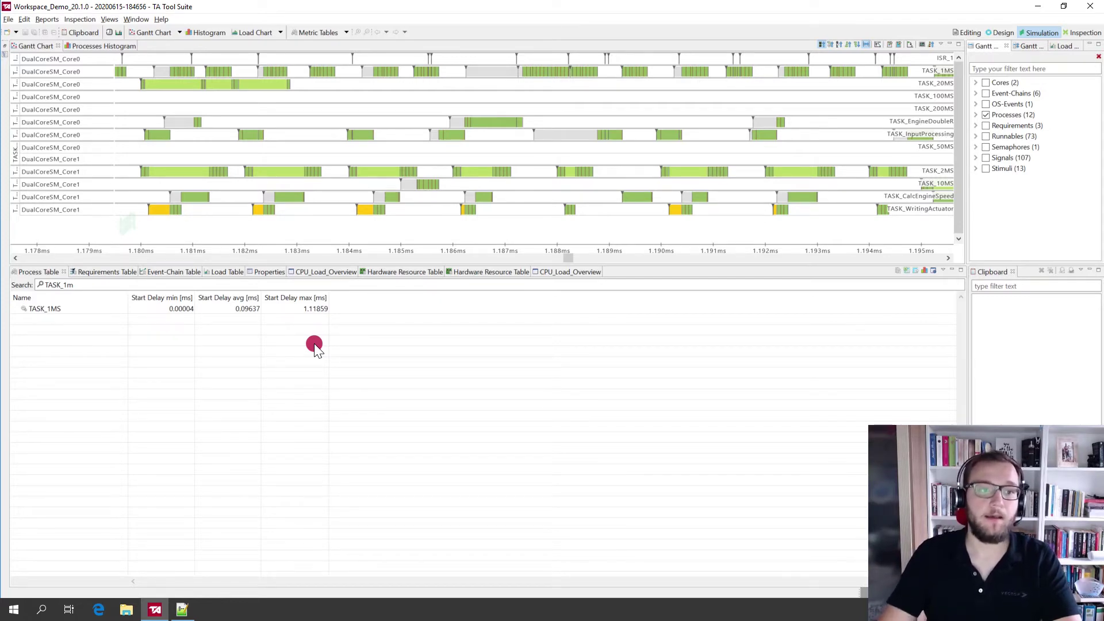
Step: Show the Requirements Table with the three TASK_1MS start-delay requirements
{"action": "left_click", "coordinate": [104, 273]}
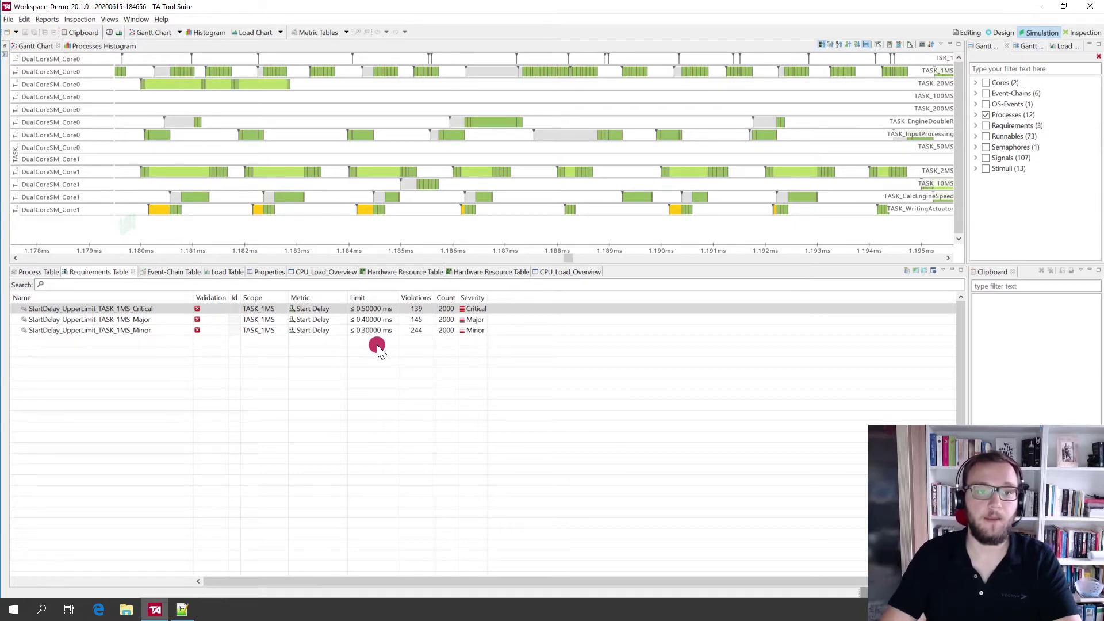
Step: Plot Critical start-delay violations on the Gantt chart, measure one at 500 µs, and set a marker
{"action": "left_click", "coordinate": [115, 309]}
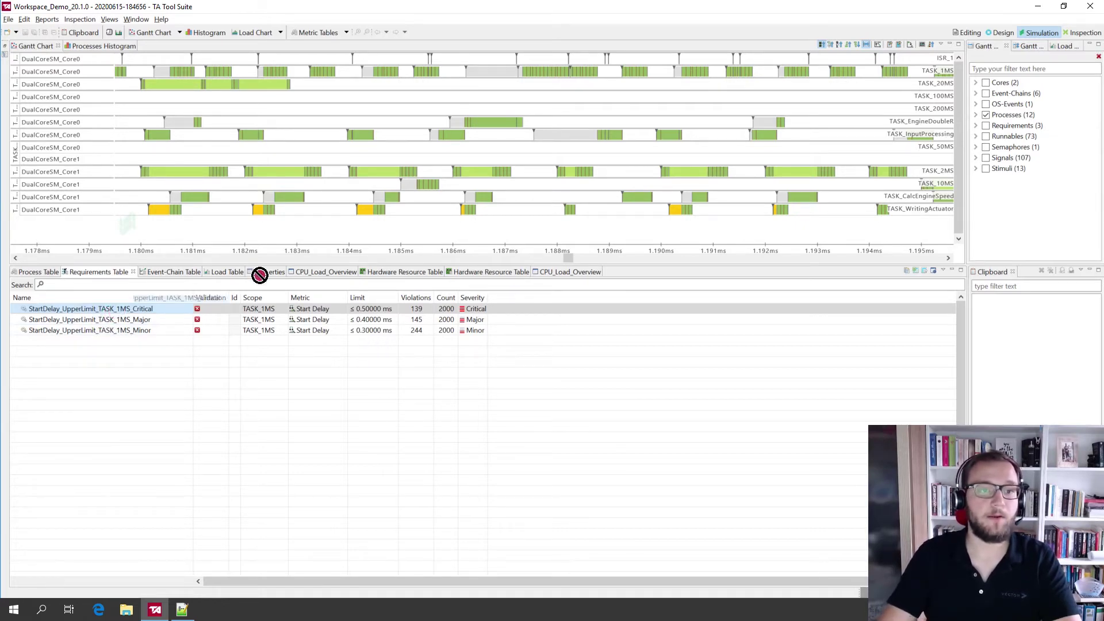
{"action": "left_click", "coordinate": [361, 143]}
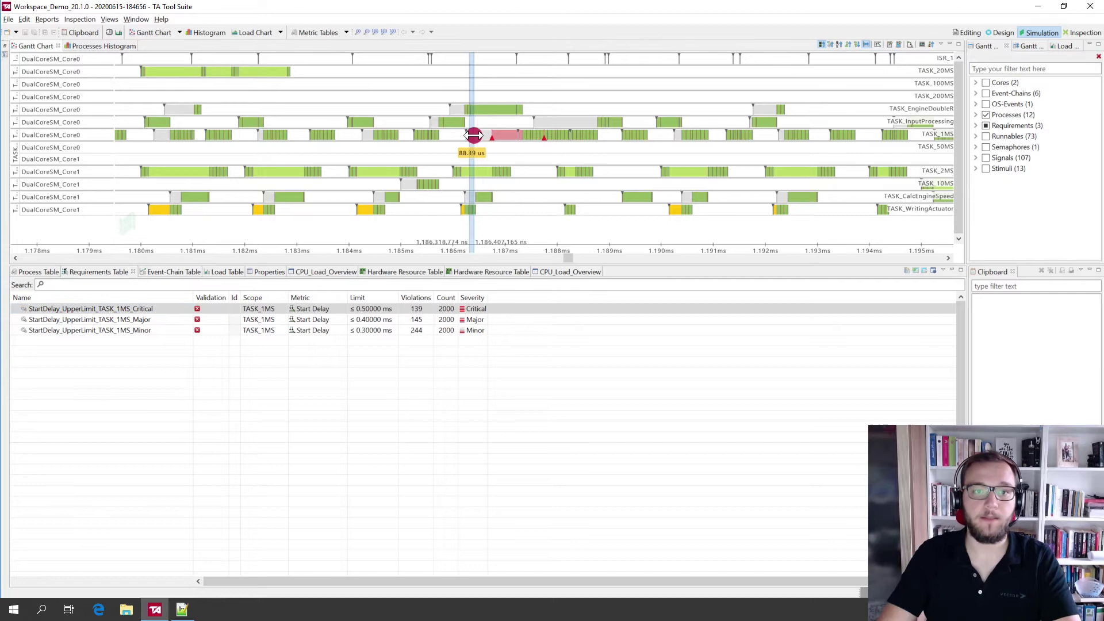
{"action": "mouse_move", "coordinate": [467, 139]}
{"action": "left_mouse_down"}
{"action": "mouse_move", "coordinate": [492, 139]}
{"action": "mouse_move", "coordinate": [466, 133]}
{"action": "left_mouse_up"}
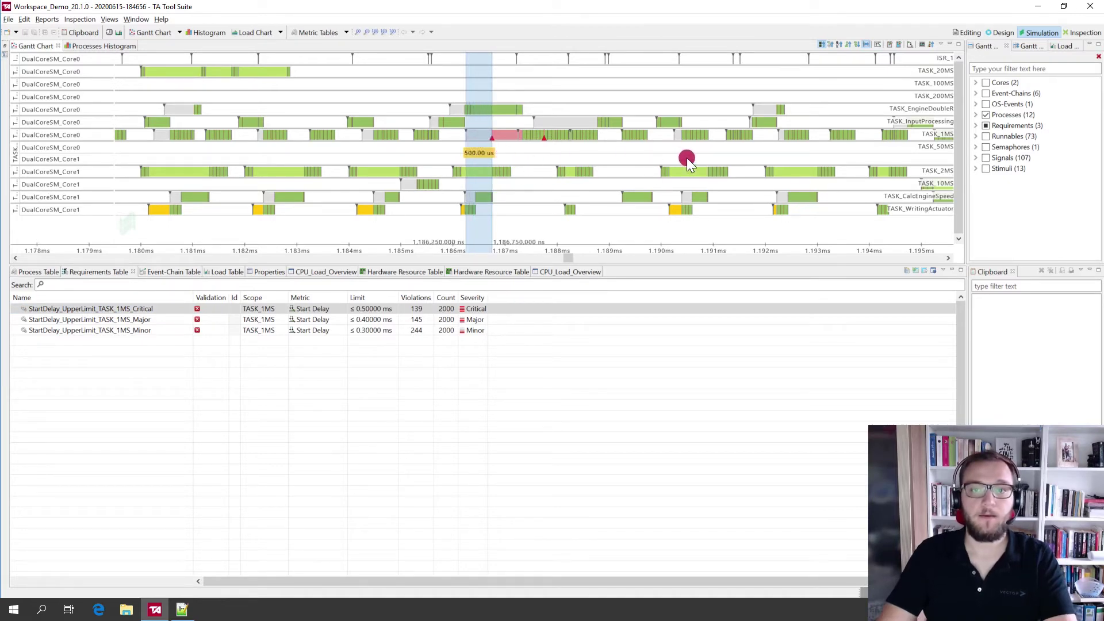
{"action": "left_click_drag", "start_coordinate": [687, 158], "coordinate": [193, 172]}
{"action": "left_click_drag", "start_coordinate": [648, 168], "coordinate": [383, 168]}
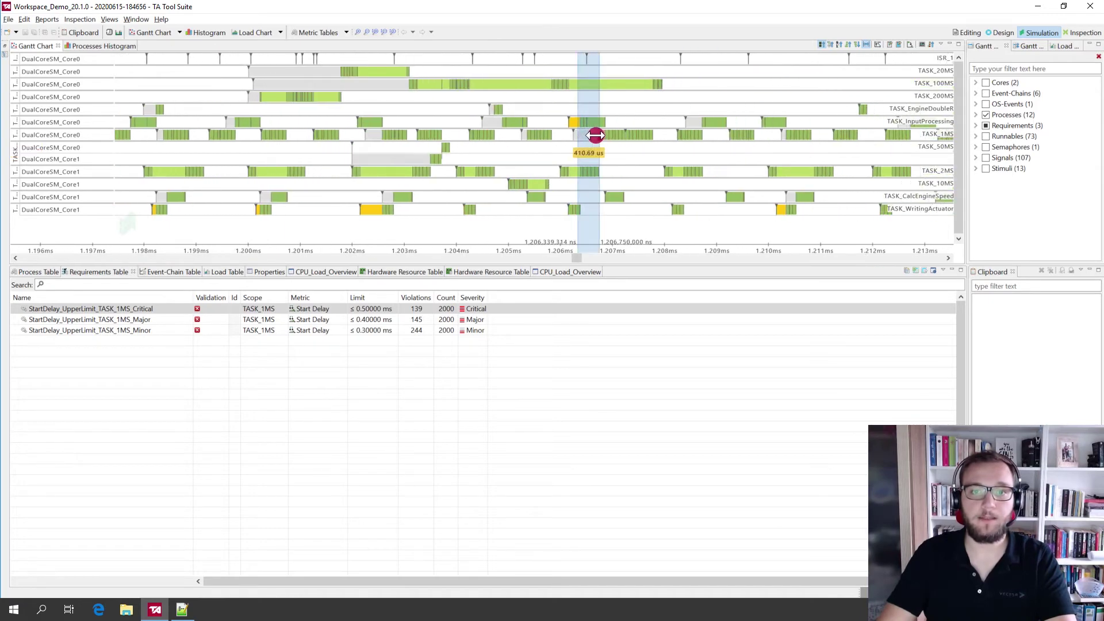
{"action": "left_click_drag", "start_coordinate": [595, 136], "coordinate": [575, 137]}
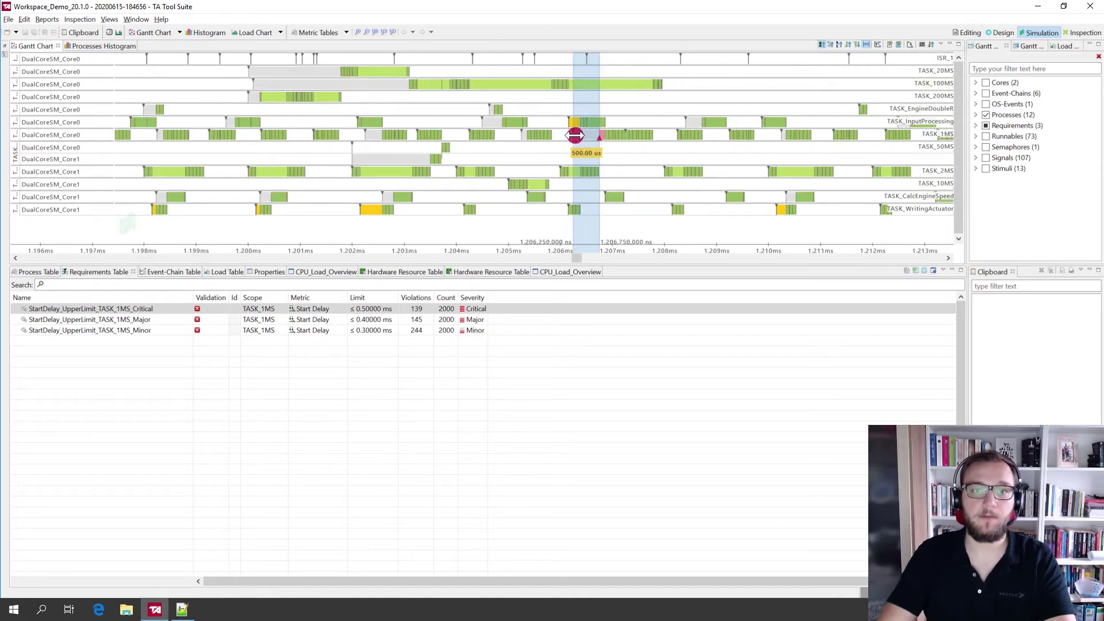
{"action": "left_click", "coordinate": [648, 155]}
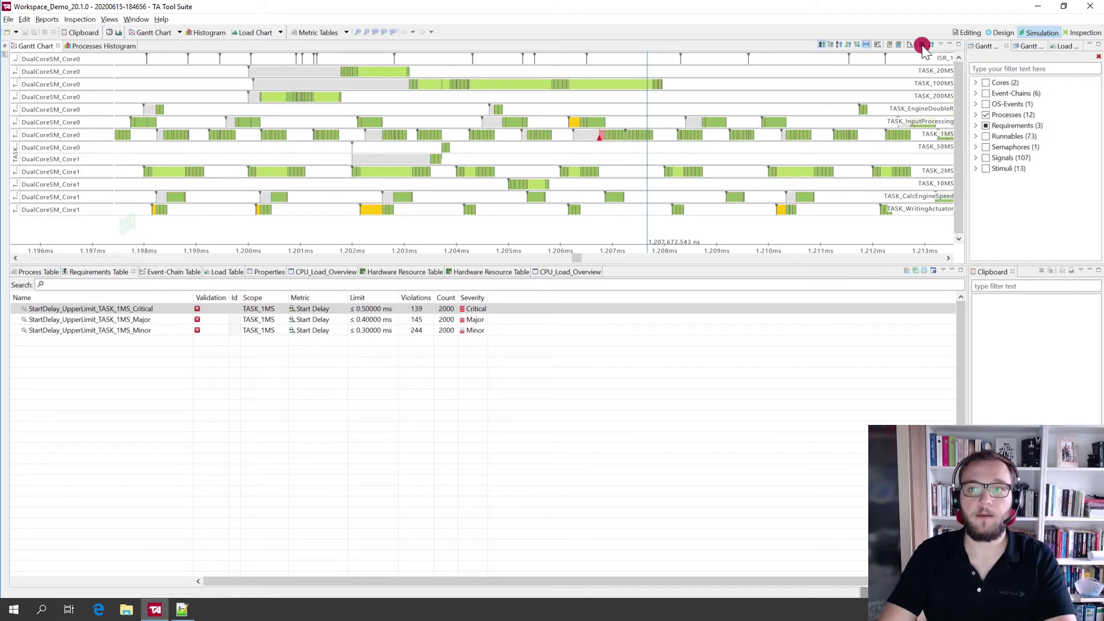
Step: Overlay task interference on the Gantt chart and recentre on the TASK_1MS violation
{"action": "left_click", "coordinate": [924, 48]}
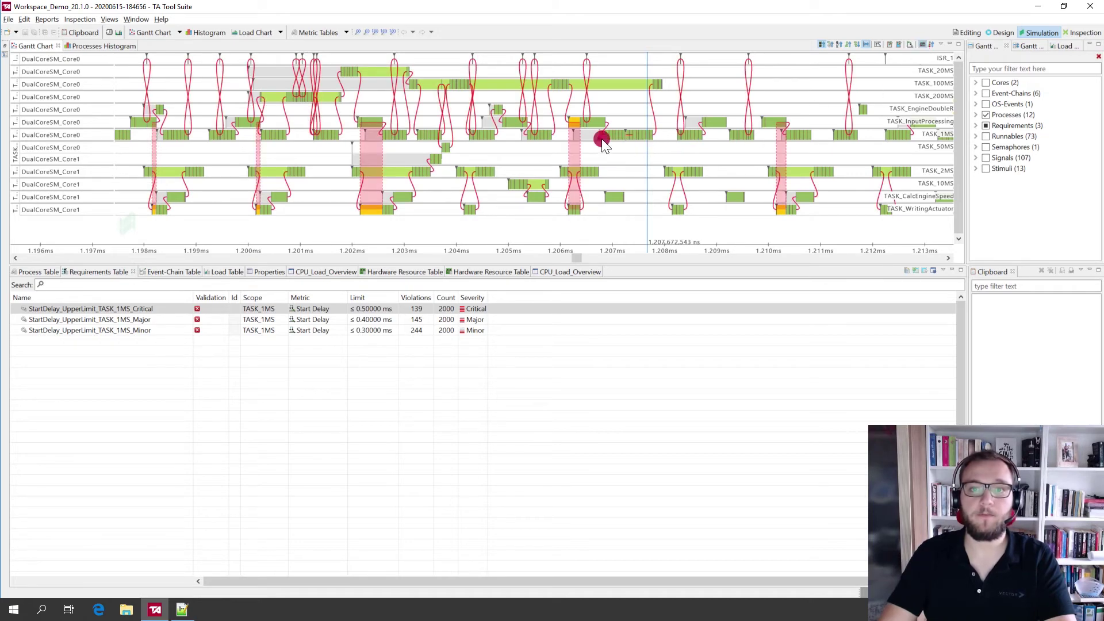
{"action": "scroll", "coordinate": [601, 141], "scroll_direction": "up", "scroll_amount": 3}
{"action": "scroll", "coordinate": [601, 140], "scroll_direction": "up", "scroll_amount": 1}
{"action": "scroll", "coordinate": [601, 140], "scroll_direction": "up", "scroll_amount": 1}
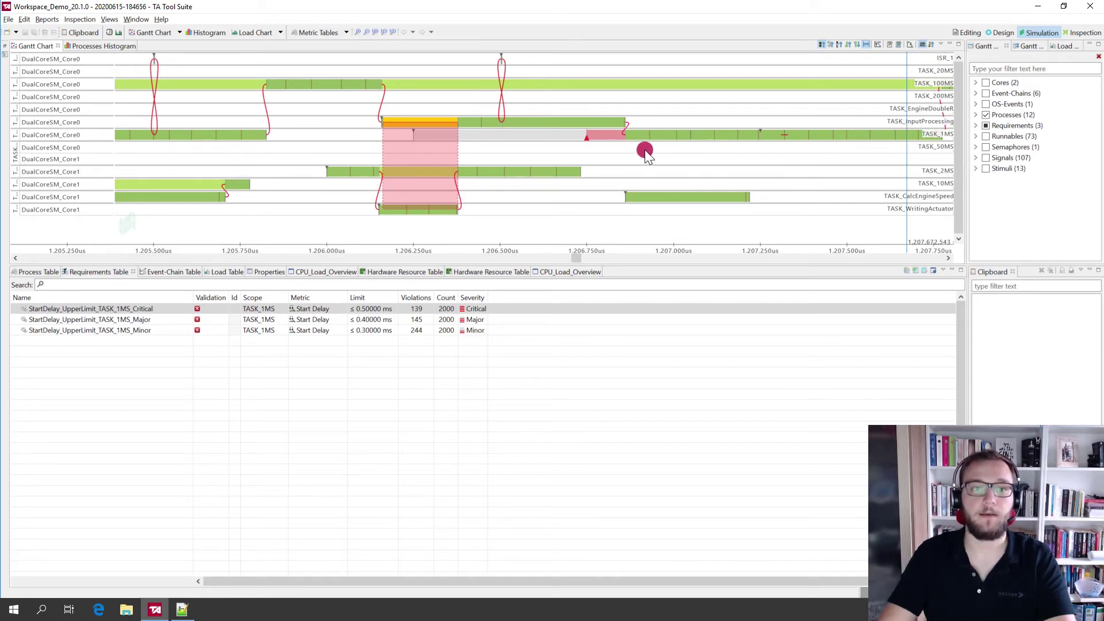
{"action": "scroll", "coordinate": [621, 153], "scroll_direction": "down", "scroll_amount": 1}
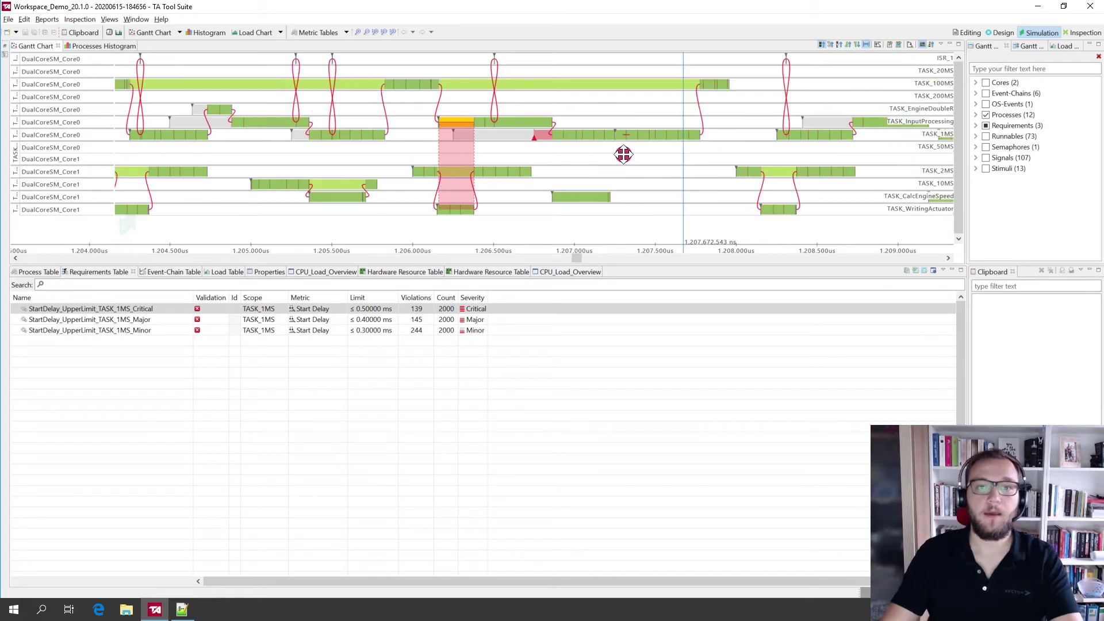
{"action": "mouse_move", "coordinate": [661, 160]}
{"action": "left_mouse_down"}
{"action": "mouse_move", "coordinate": [560, 164]}
{"action": "mouse_move", "coordinate": [695, 162]}
{"action": "left_mouse_up"}
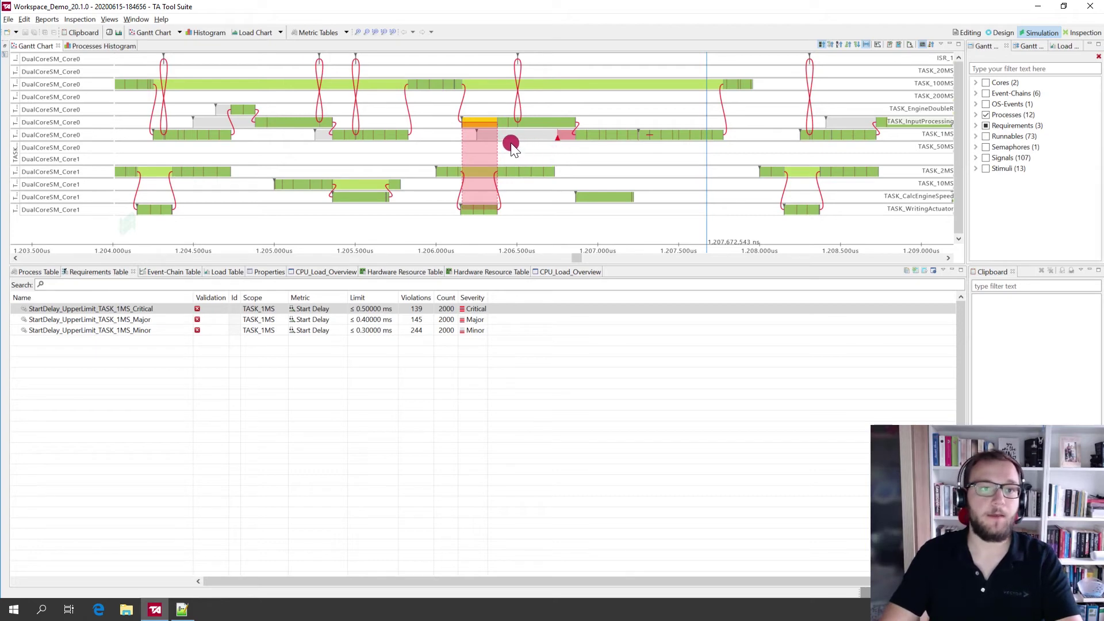
Step: Plot StartDelay_UpperLimit_TASK_1MS_Critical in a new histogram
{"action": "left_click", "coordinate": [210, 35]}
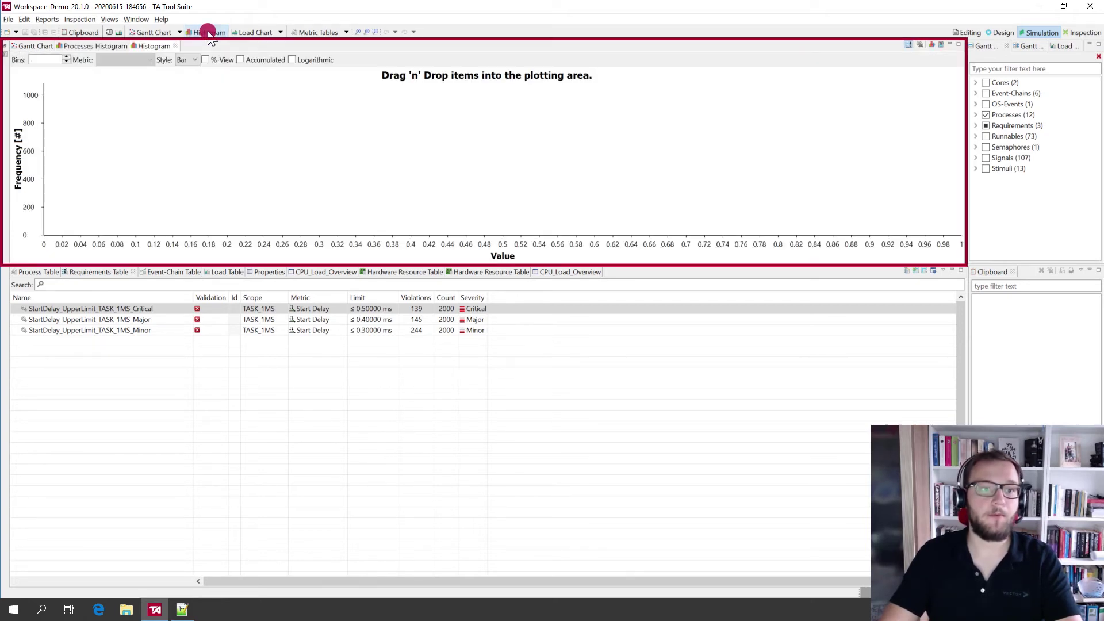
{"action": "left_click", "coordinate": [131, 311]}
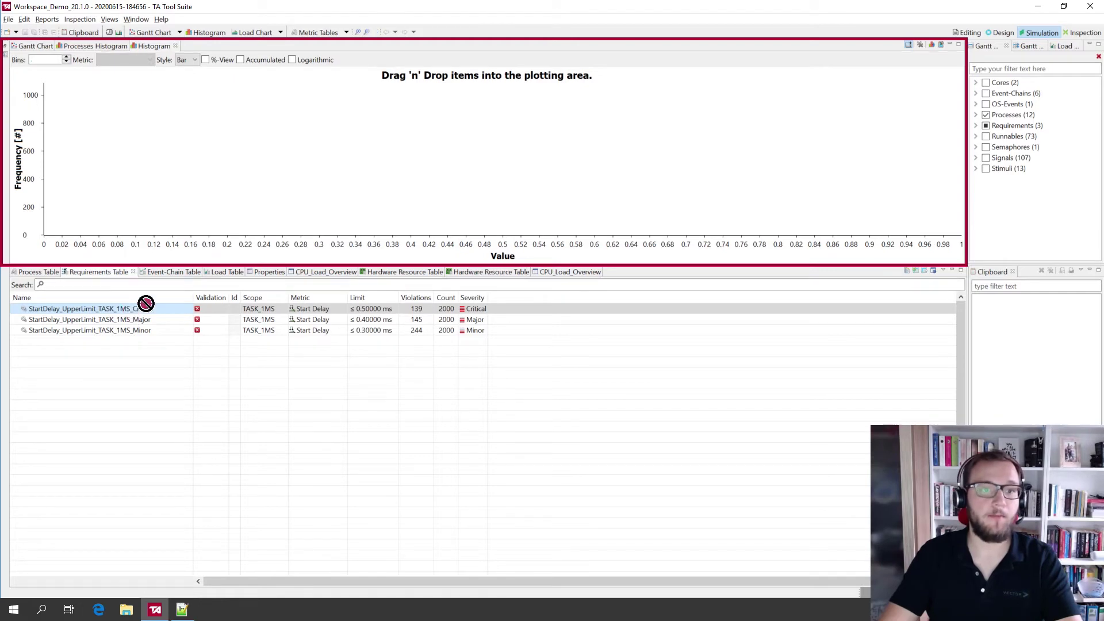
{"action": "left_click_drag", "start_coordinate": [130, 311], "coordinate": [284, 173]}
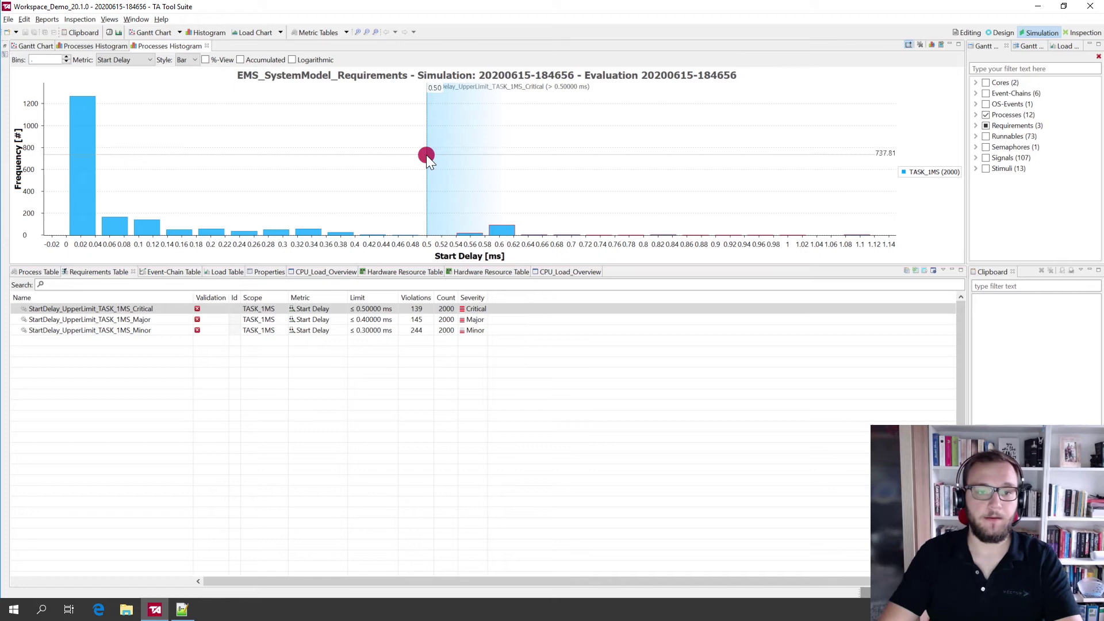
Step: Select the histogram outlier range from the highest start delays down to about 0.72 ms
{"action": "left_click_drag", "start_coordinate": [427, 157], "coordinate": [62, 146]}
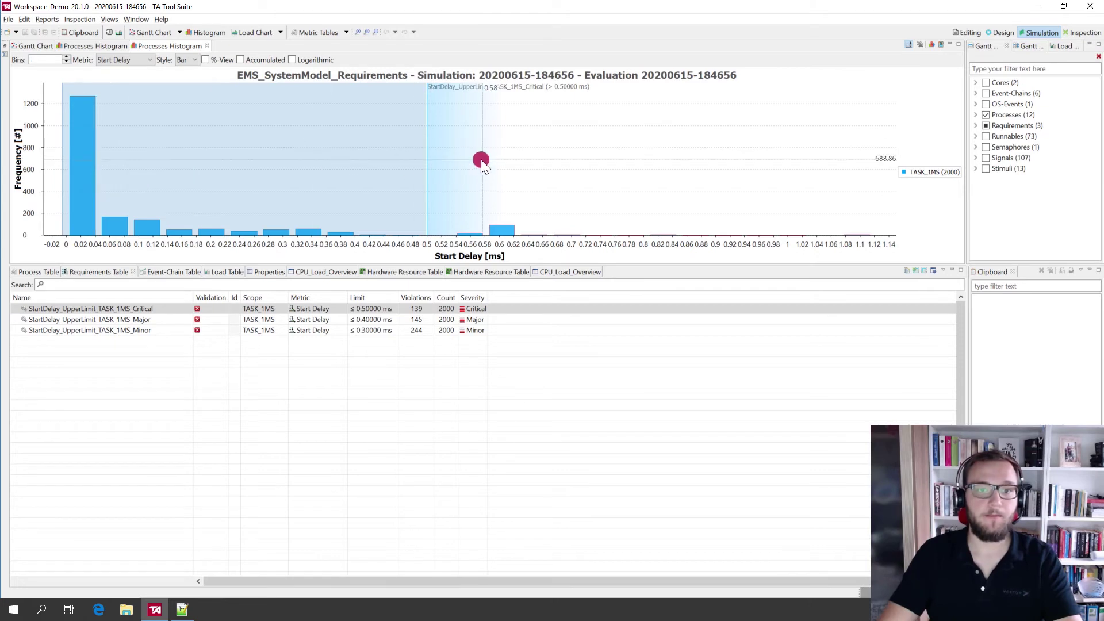
{"action": "left_click_drag", "start_coordinate": [481, 159], "coordinate": [866, 148]}
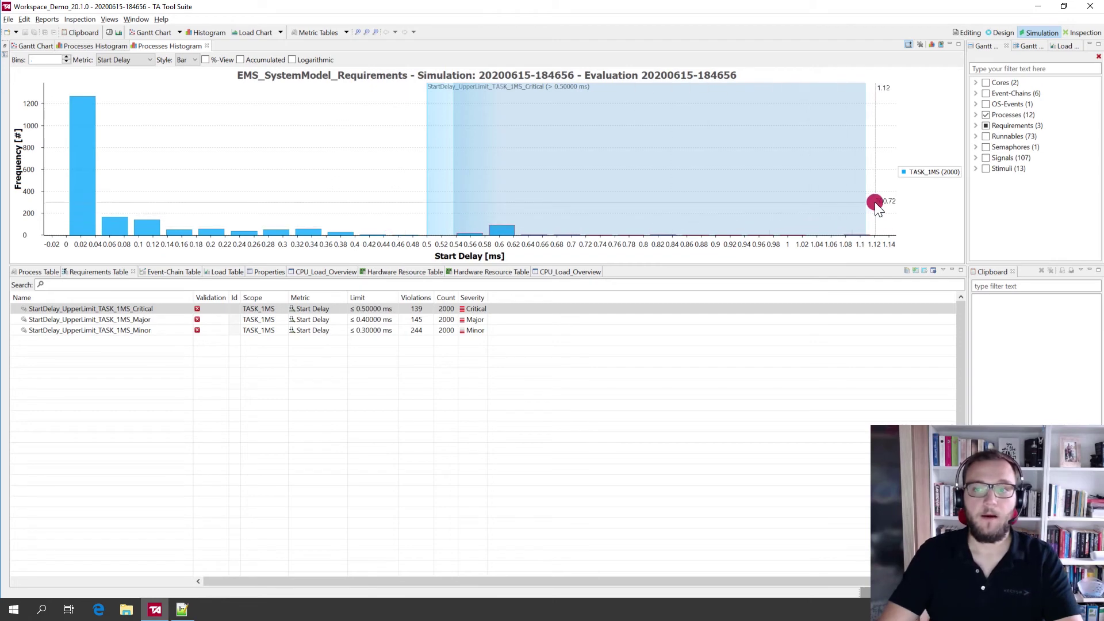
{"action": "left_click", "coordinate": [874, 202]}
{"action": "left_click_drag", "start_coordinate": [875, 202], "coordinate": [705, 204]}
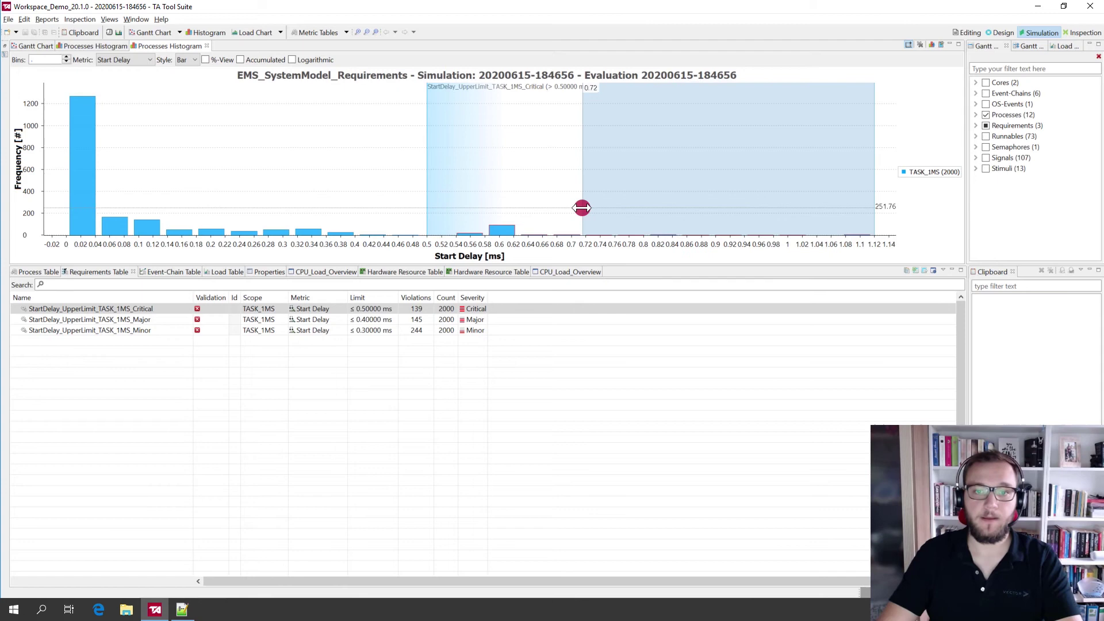
{"action": "left_click_drag", "start_coordinate": [706, 204], "coordinate": [583, 208]}
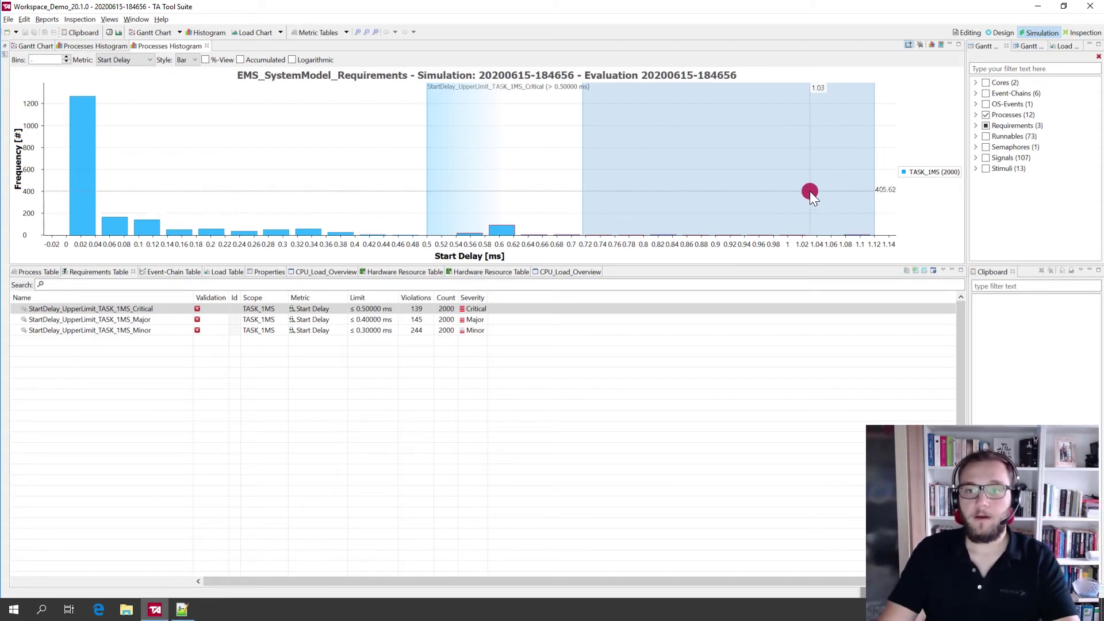
Step: Send the 17 selected outlier instances to the clipboard and browse the Clipboard entries
{"action": "right_click", "coordinate": [814, 197]}
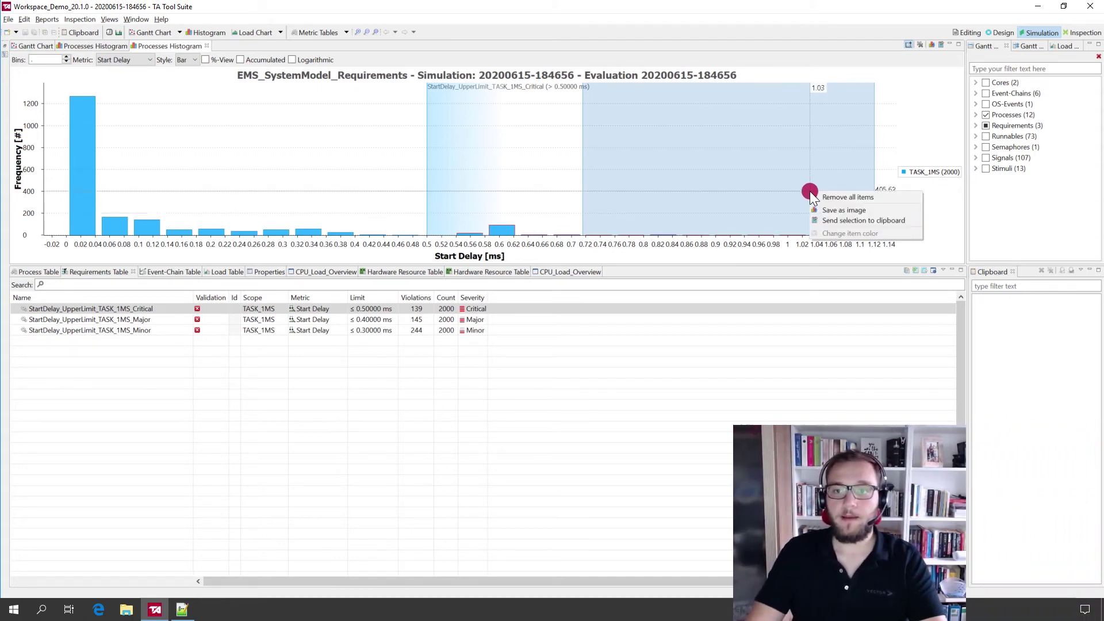
{"action": "left_click", "coordinate": [844, 222]}
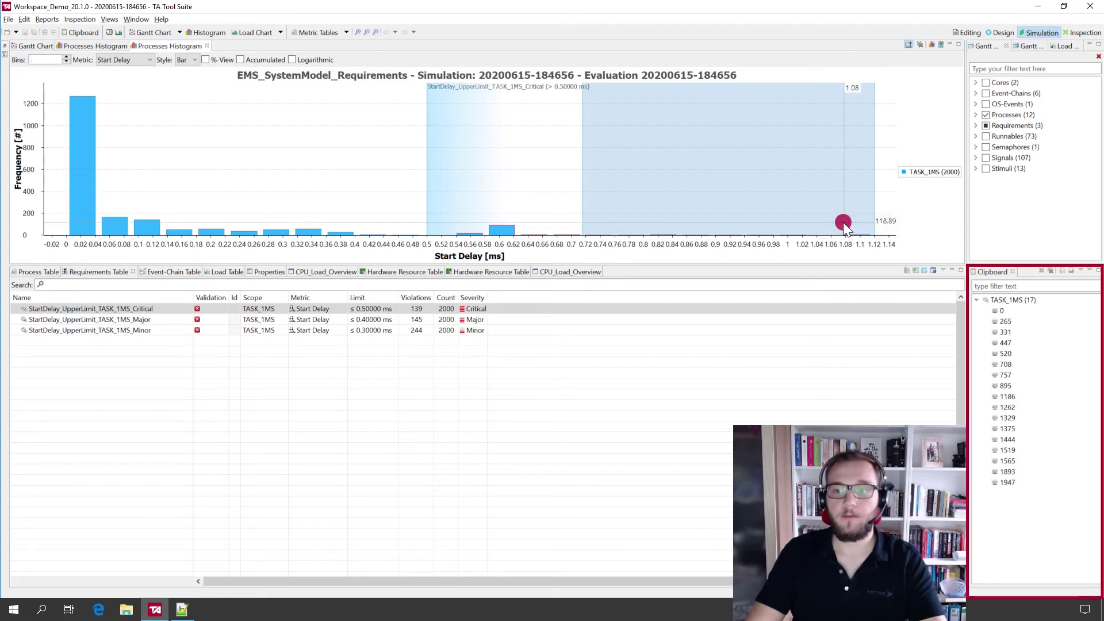
{"action": "left_click", "coordinate": [1006, 327]}
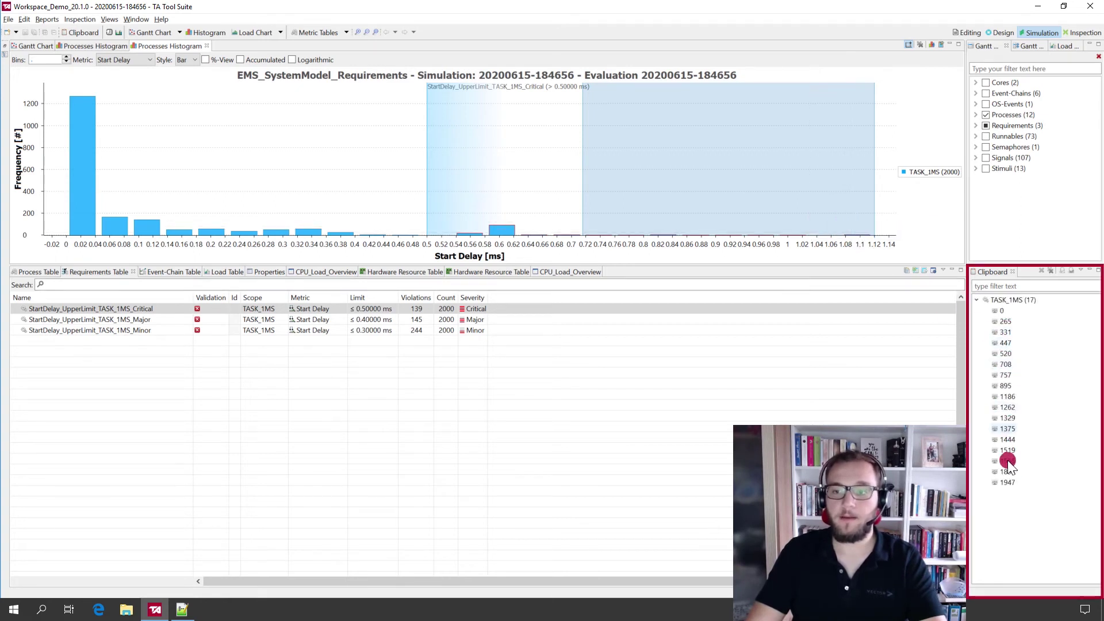
{"action": "left_click", "coordinate": [1000, 363]}
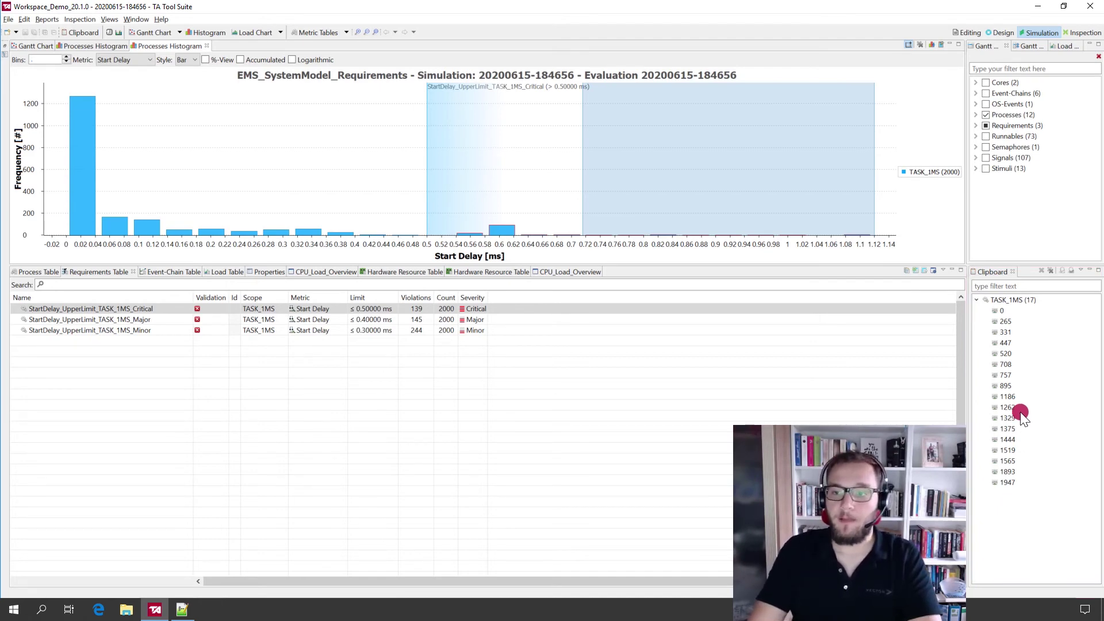
Step: Step the Gantt chart through outlier instances 520, 757, 895, 1186, 1262 and 1375
{"action": "double_click", "coordinate": [1004, 355]}
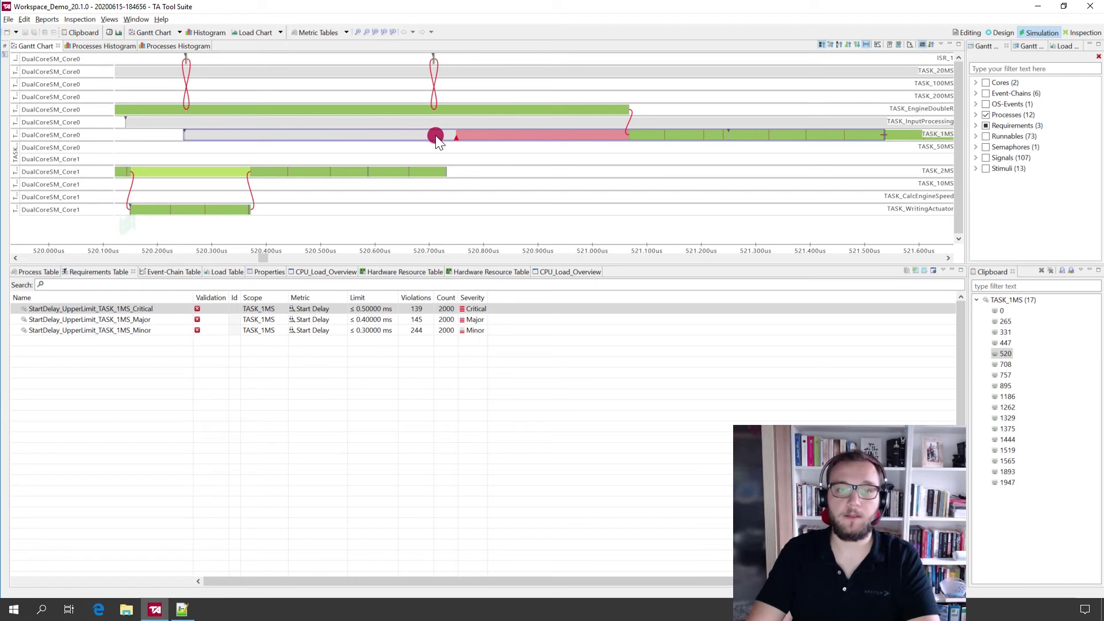
{"action": "left_click", "coordinate": [1007, 376]}
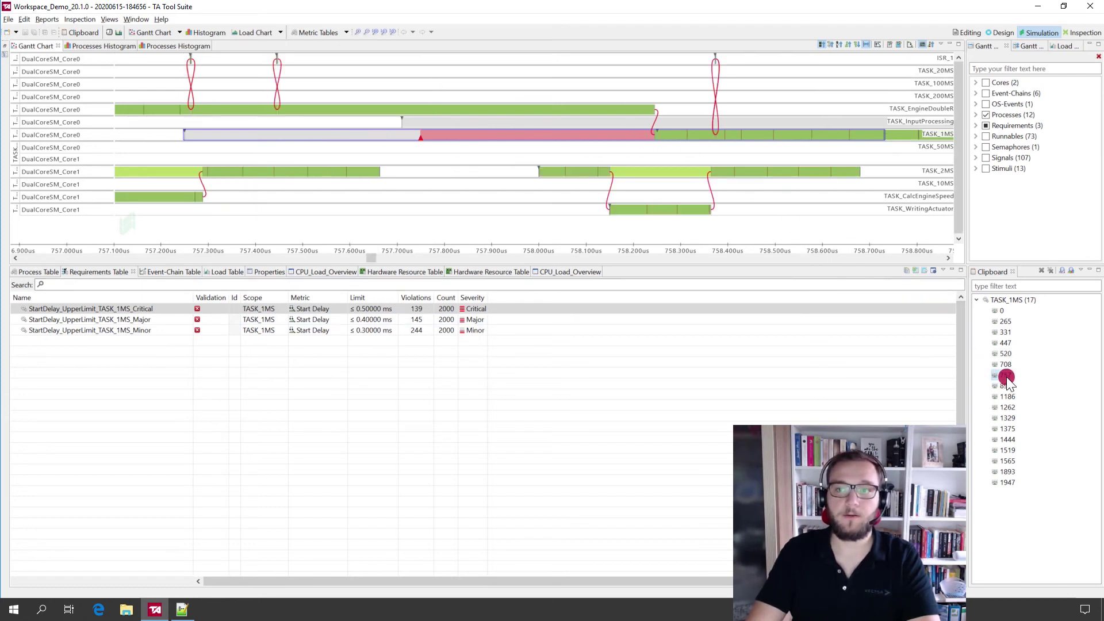
{"action": "left_click", "coordinate": [1009, 385]}
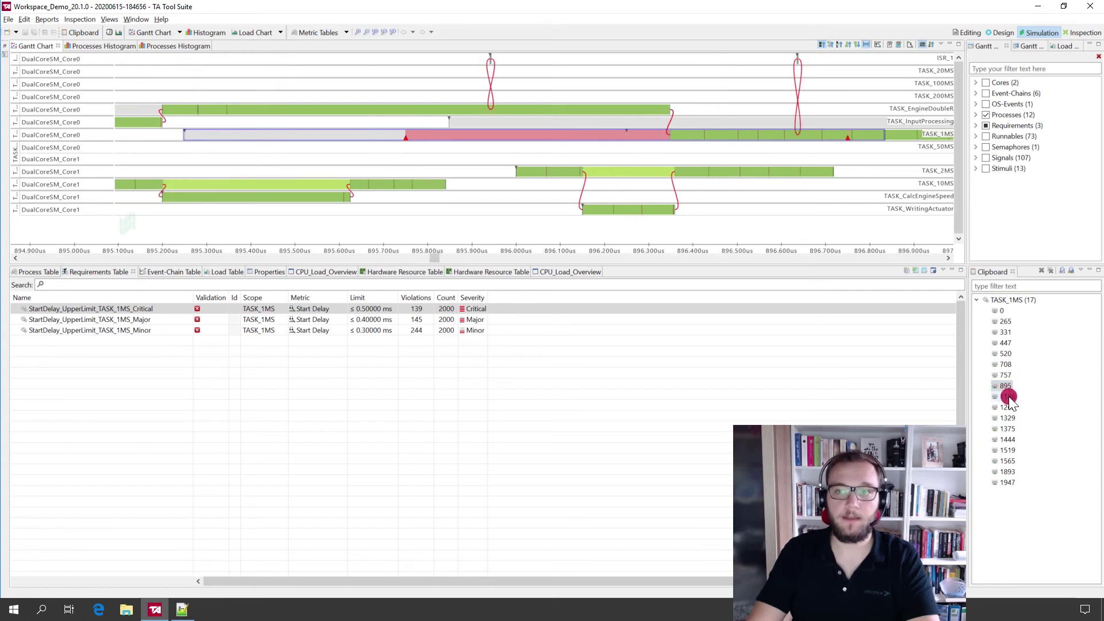
{"action": "left_click", "coordinate": [1007, 396]}
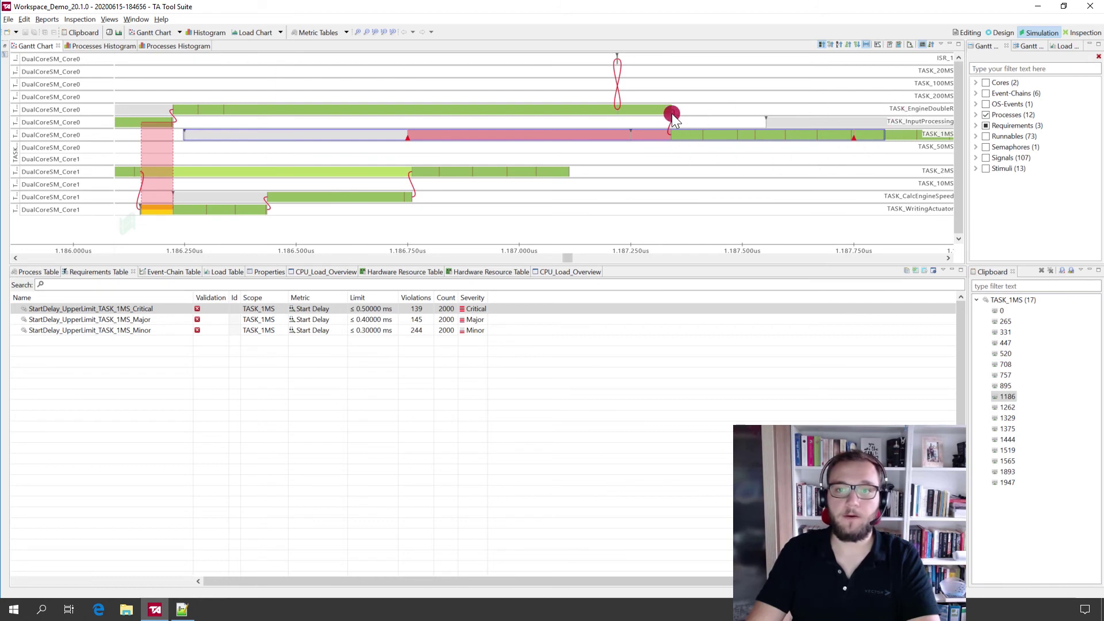
{"action": "left_click", "coordinate": [1012, 409]}
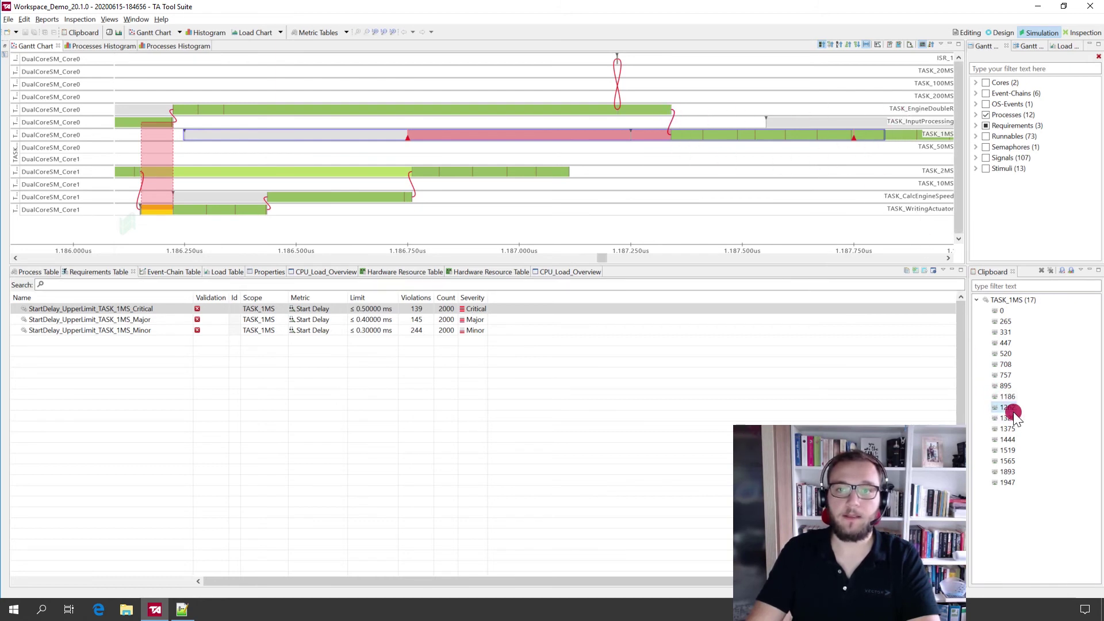
{"action": "left_click", "coordinate": [1012, 429]}
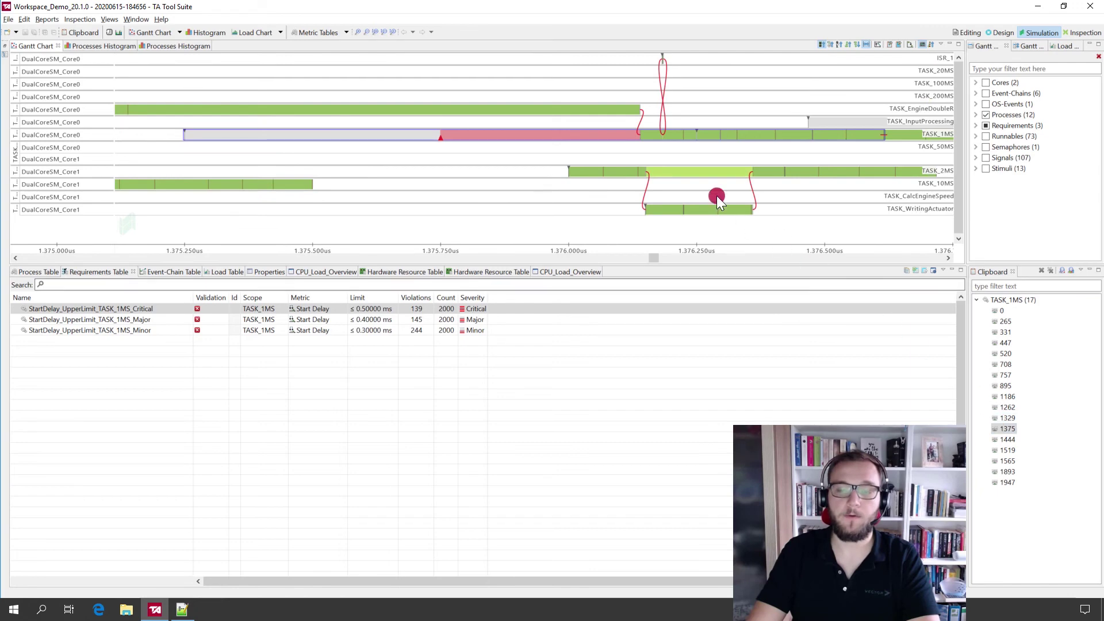